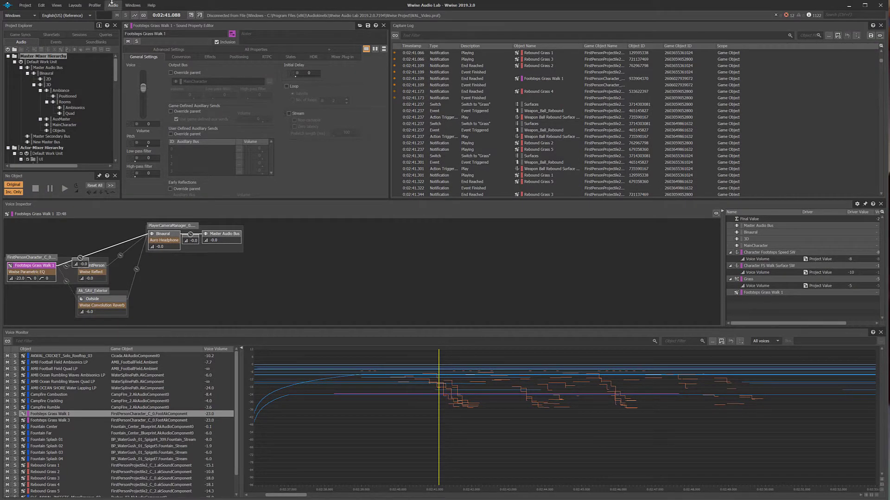
# Add the Voice Explorer view, dock it in the lower profiler area, and widen the Voice Inspector.
pyautogui.click(56, 5)
pyautogui.moveTo(76, 22)
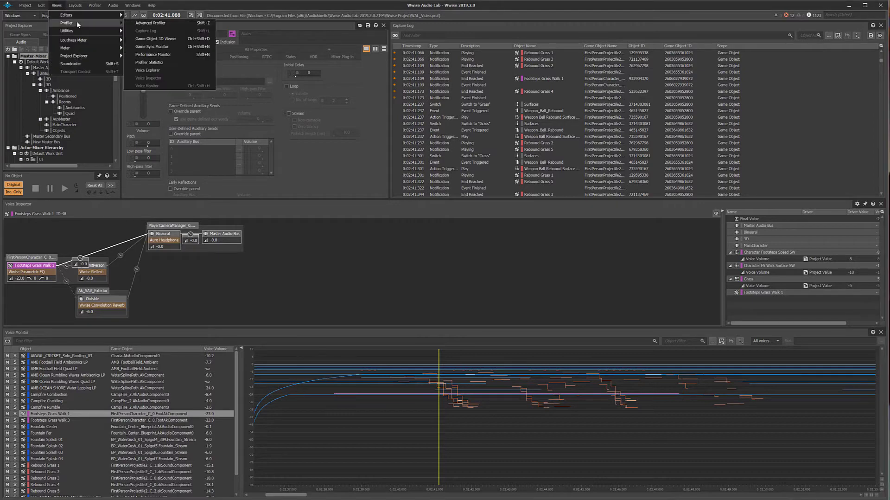
pyautogui.click(153, 69)
pyautogui.moveTo(31, 29); pyautogui.dragTo(33, 245)
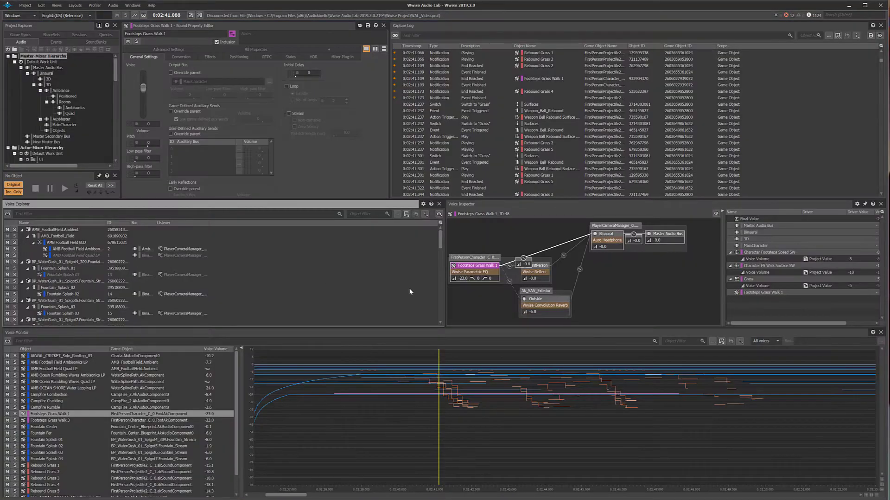
pyautogui.moveTo(445, 300); pyautogui.dragTo(244, 300)
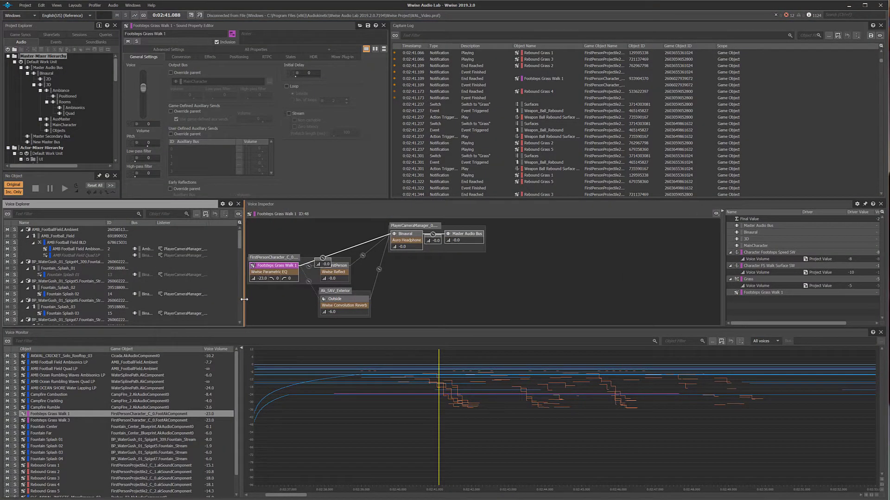
pyautogui.click(75, 5)
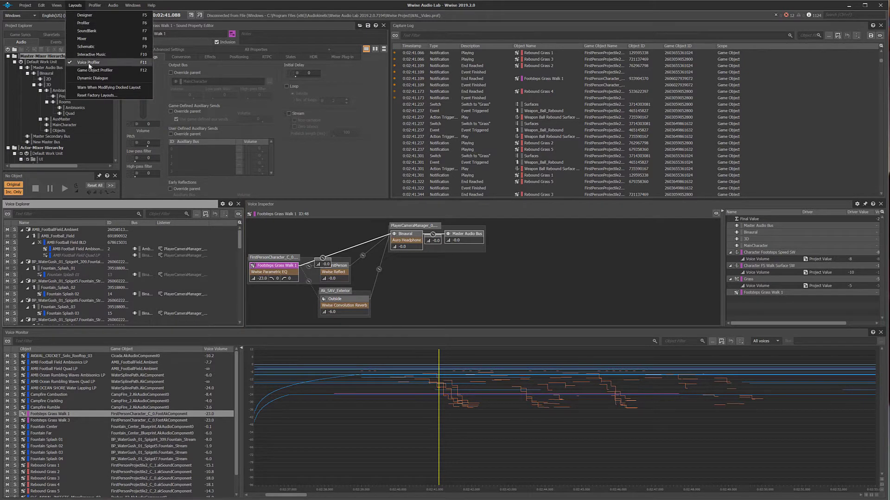
pyautogui.click(118, 71)
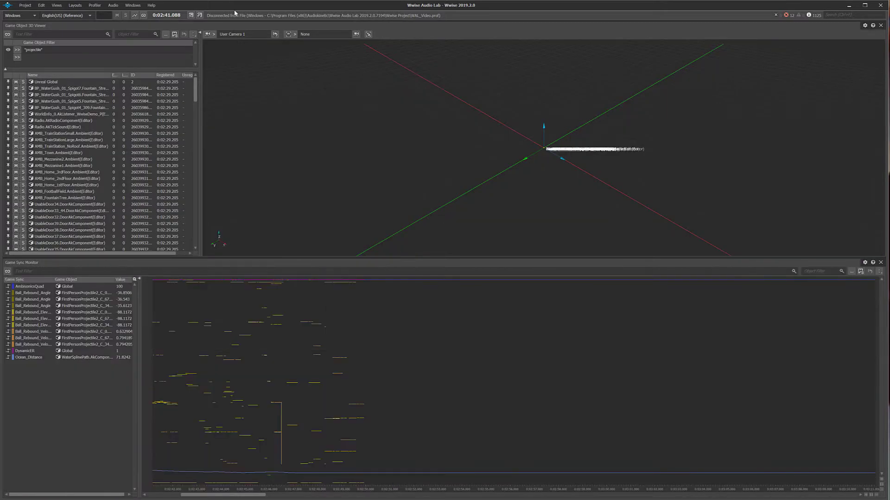
pyautogui.click(73, 5)
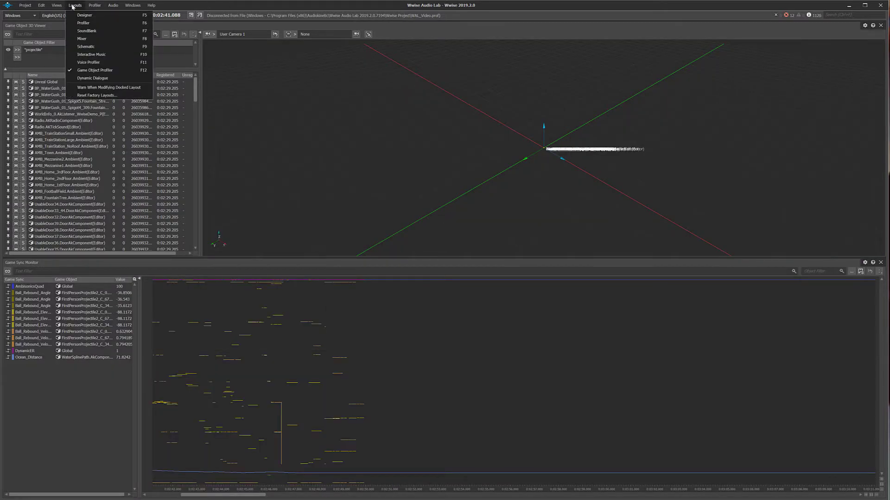
pyautogui.click(88, 63)
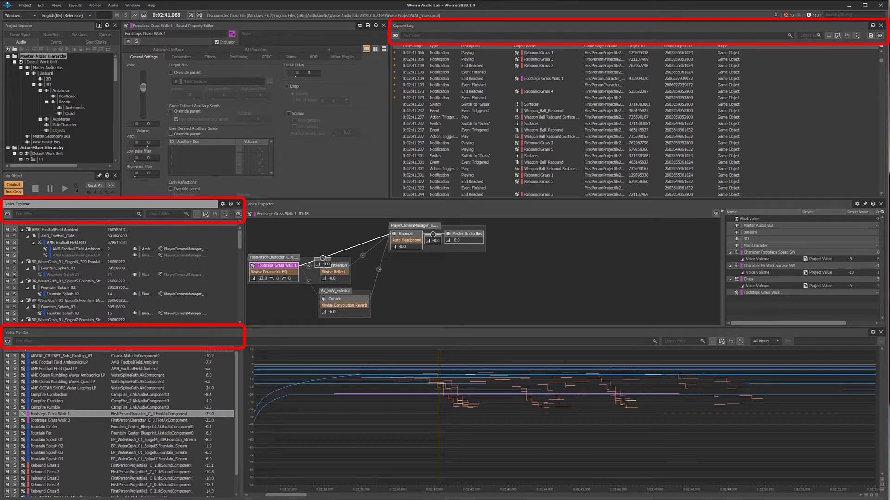
pyautogui.click(534, 137)
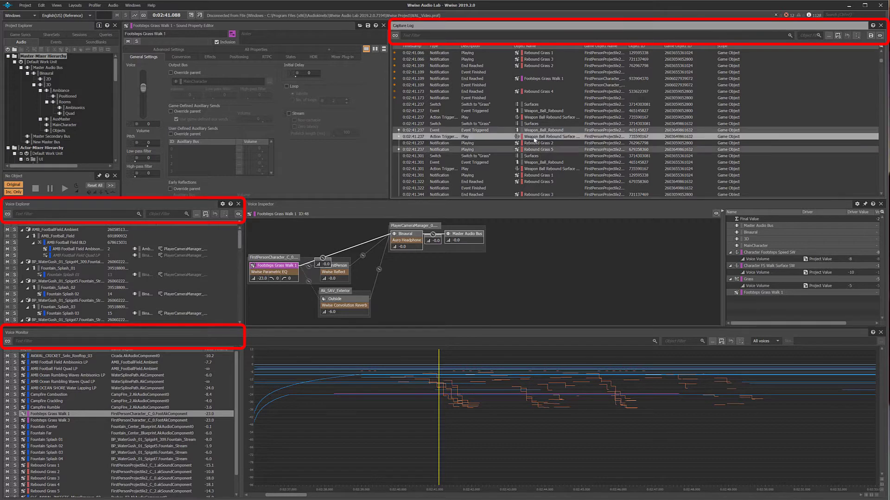
pyautogui.click(85, 281)
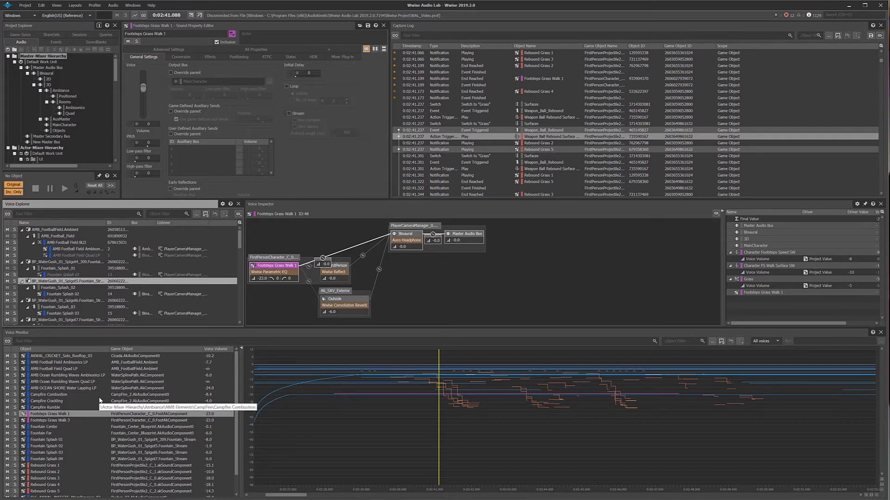
pyautogui.click(74, 5)
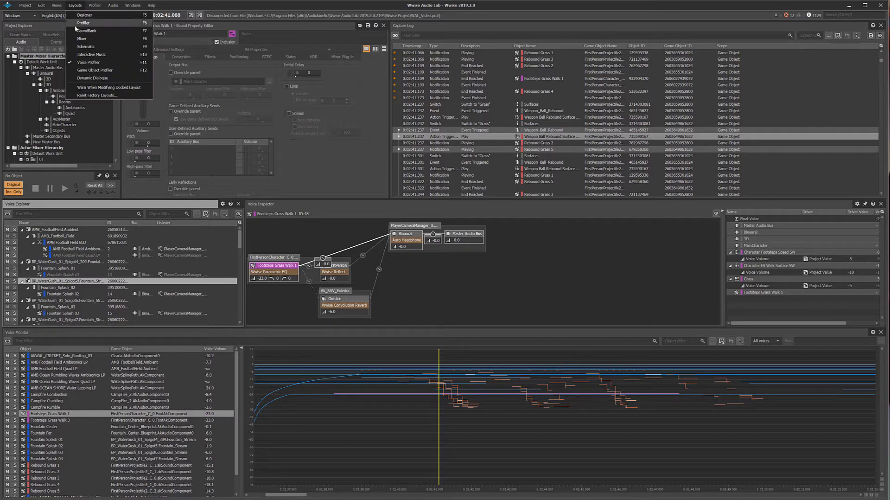
pyautogui.click(82, 63)
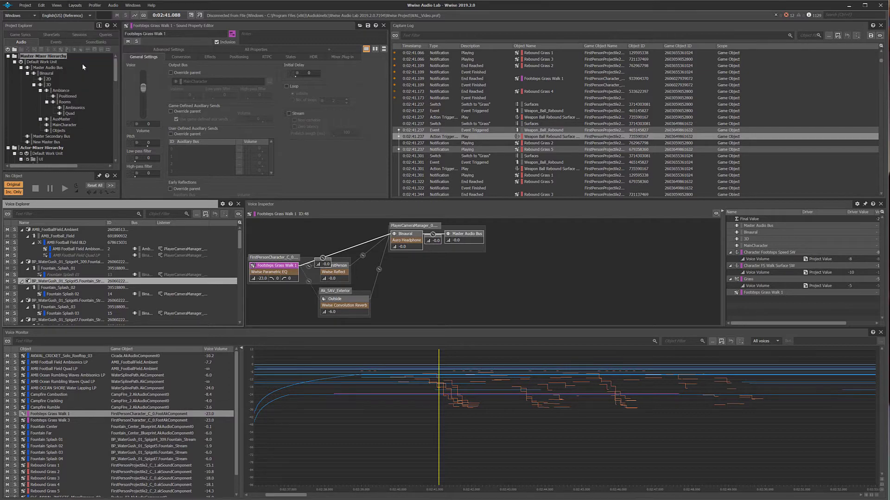
pyautogui.click(422, 30)
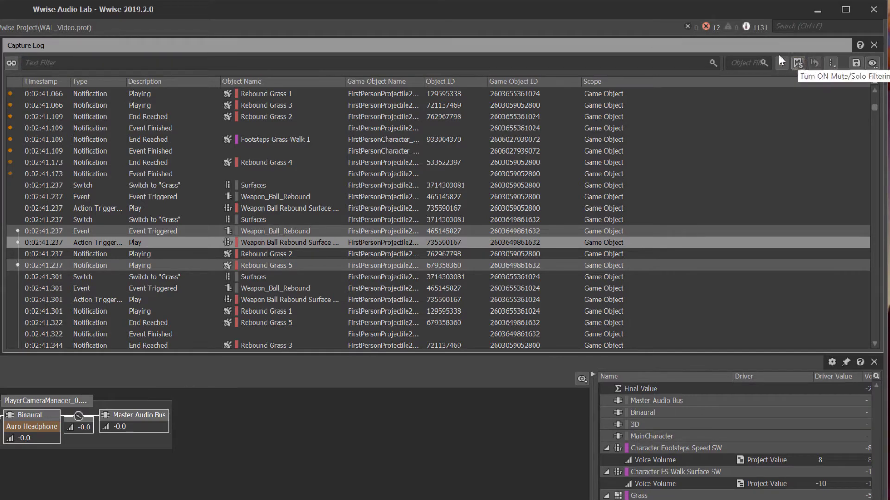
# Filter the Capture Log and linked views by the text 'fo'.
pyautogui.click(558, 63)
pyautogui.write('fo')
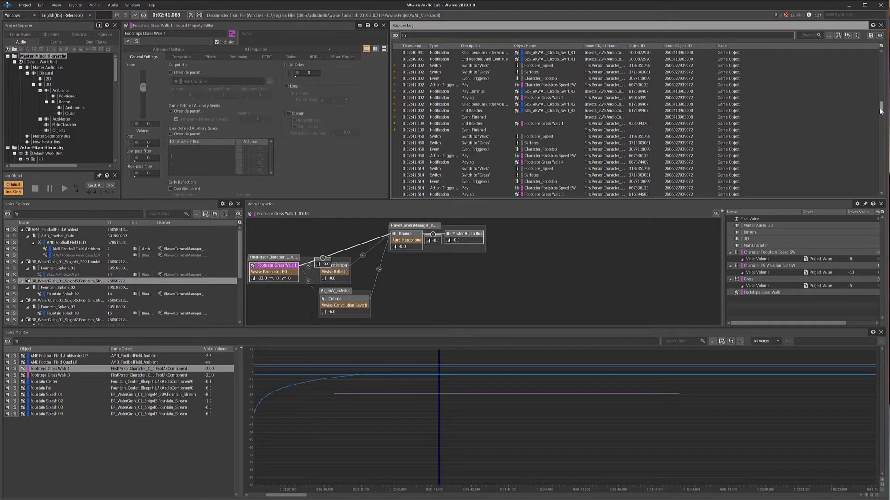
pyautogui.moveTo(882, 110); pyautogui.dragTo(883, 65)
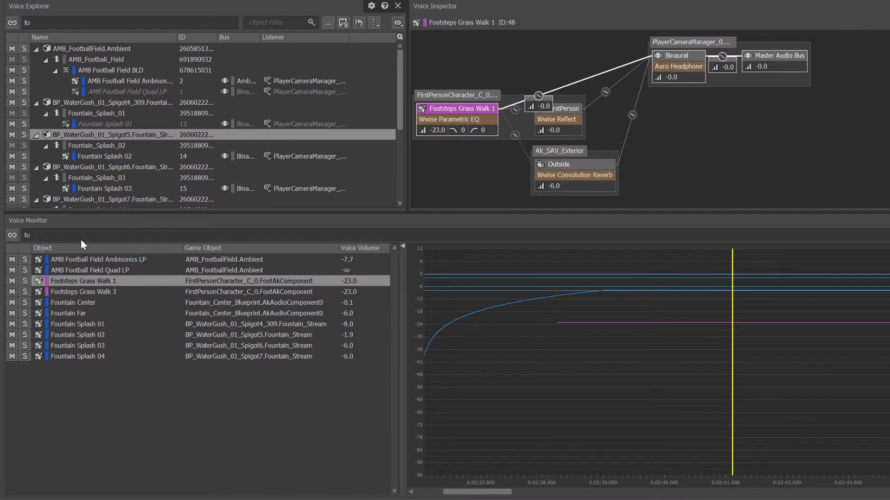
# Unlink the Voice Monitor filter and extend it from 'fo' to 'foot'.
pyautogui.click(12, 235)
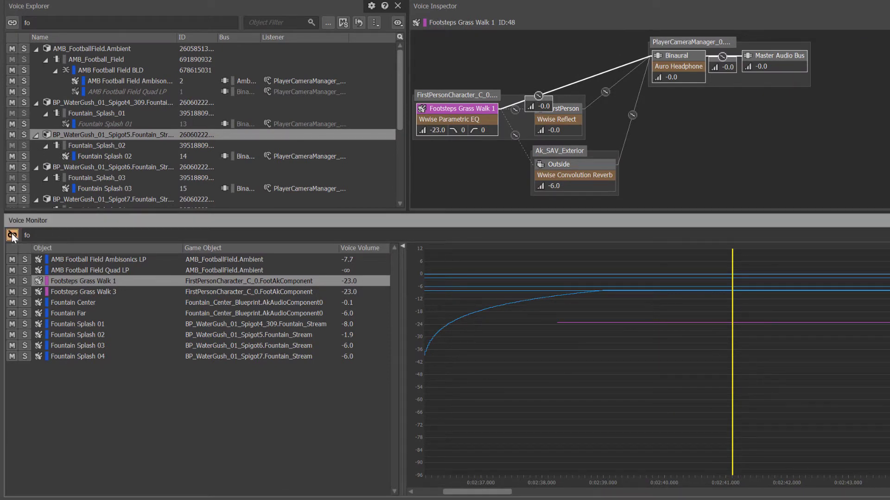
pyautogui.click(44, 233)
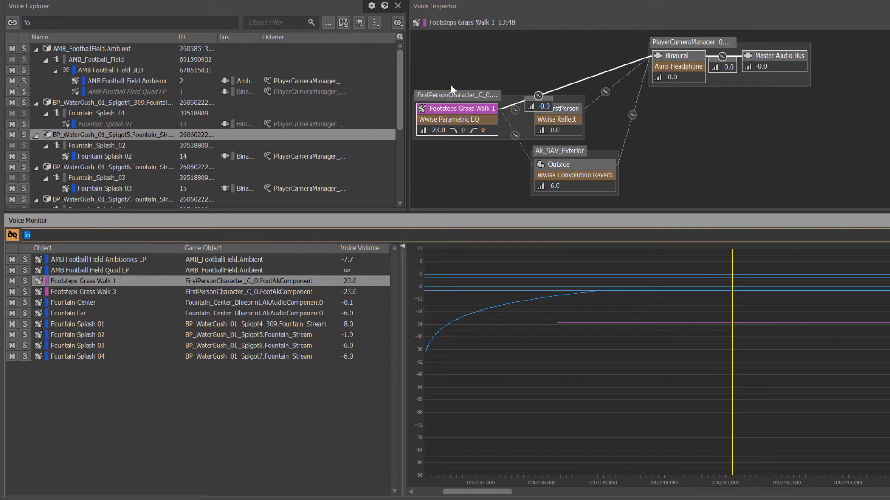
pyautogui.click(175, 211)
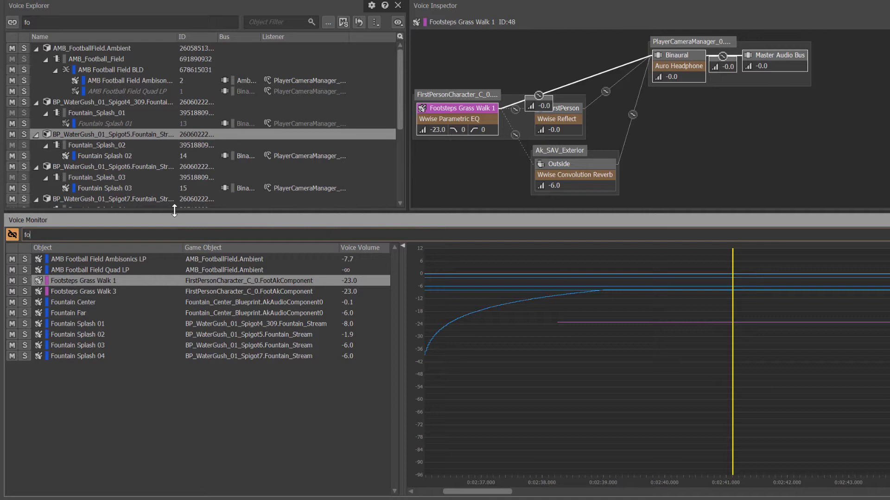
pyautogui.write('ot')
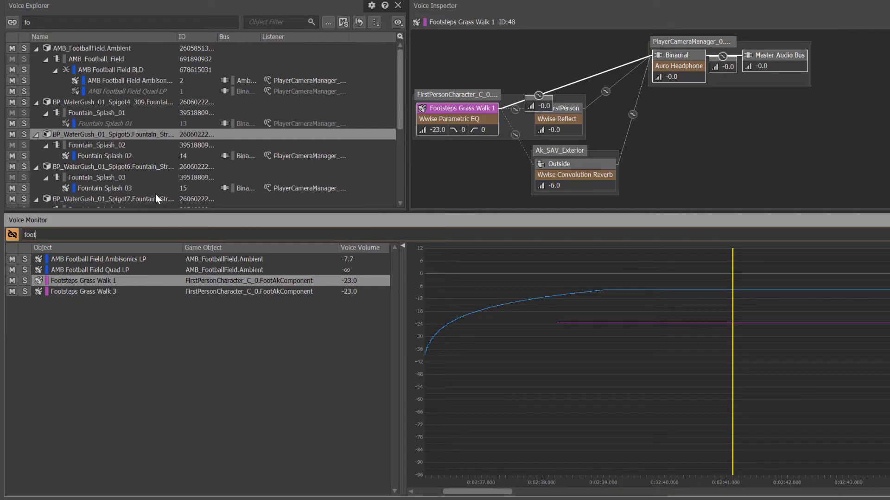
# Inspect Footsteps Grass Walk 3, AMB Football Field Quad LP and Ambisonics LP voices in turn.
pyautogui.click(104, 292)
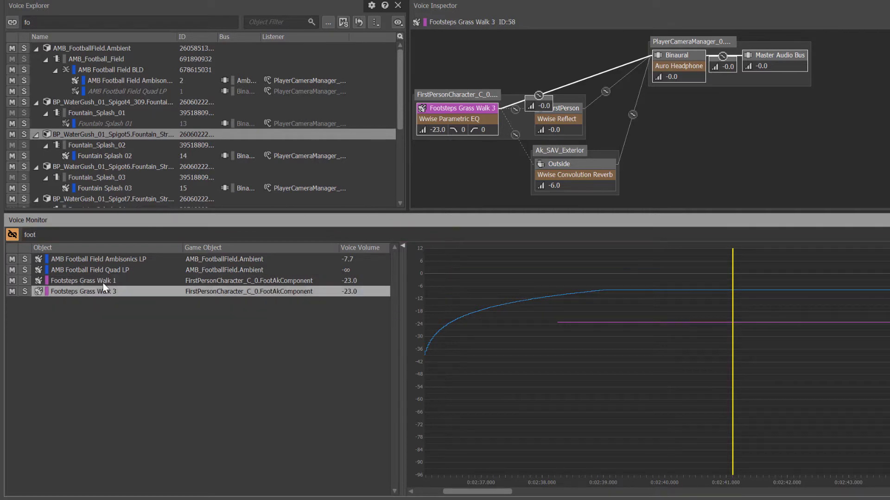
pyautogui.click(104, 269)
pyautogui.click(104, 257)
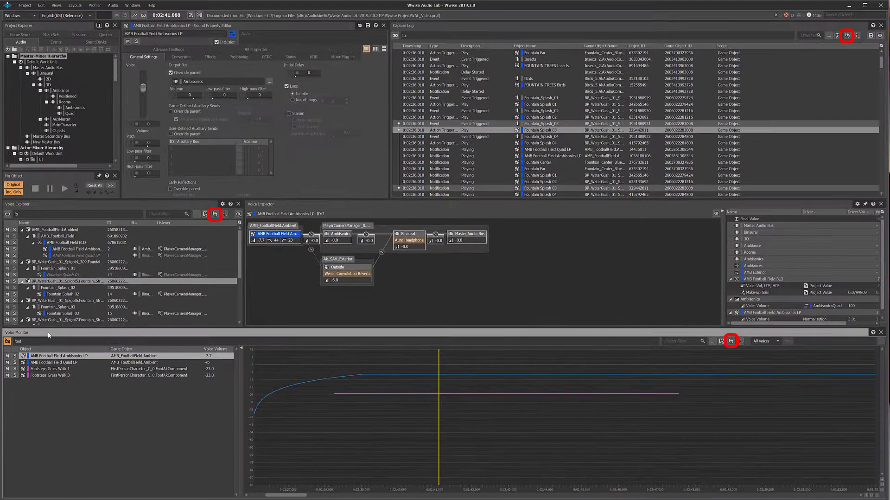
# Clear the shared 'fo' filter and select the Voice Monitor's 'foot' filter text.
pyautogui.click(847, 35)
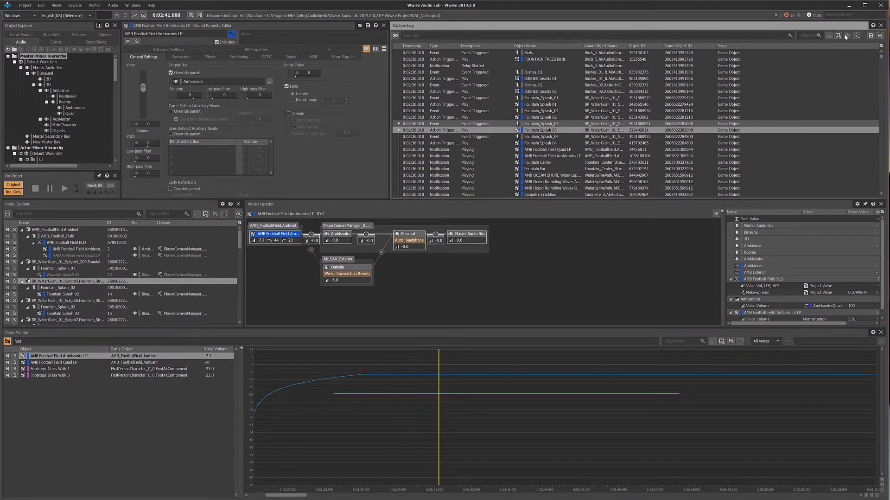
pyautogui.doubleClick(79, 341)
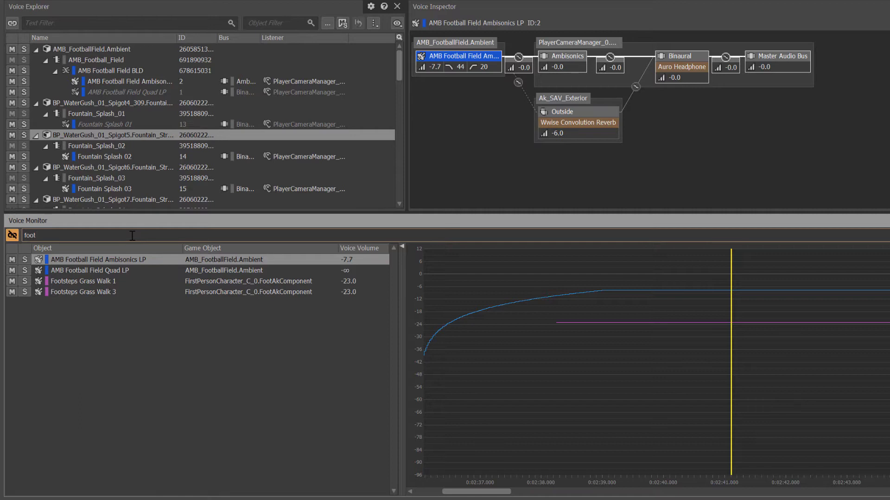
# Filter the Voice Monitor by 'walk' and inspect Footsteps Grass Walk 1 and 3 voices.
pyautogui.write('walk')
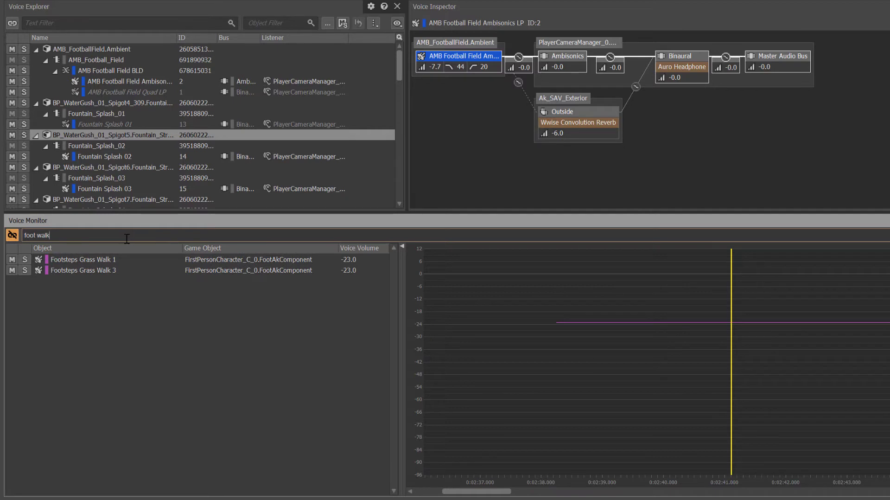
pyautogui.click(122, 260)
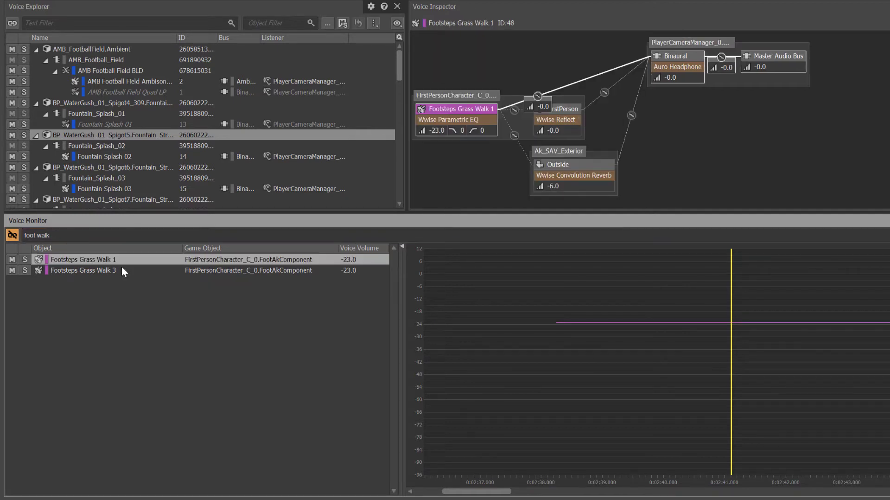
pyautogui.click(121, 267)
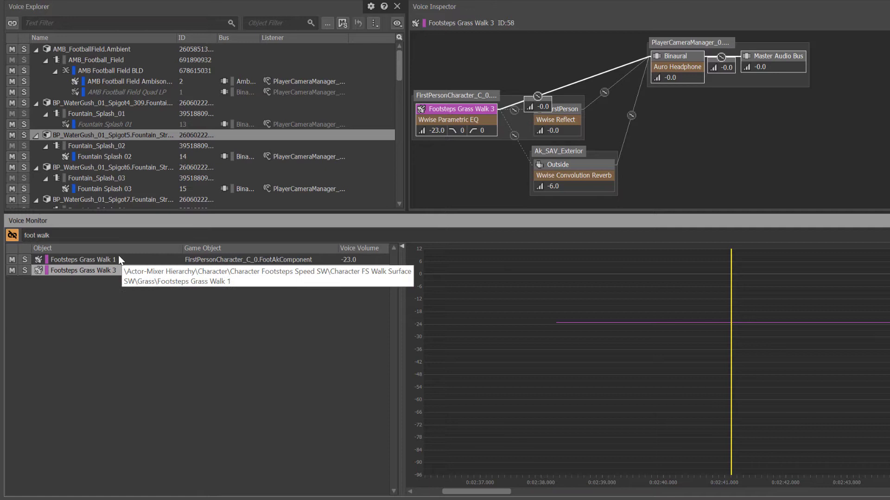
pyautogui.click(121, 260)
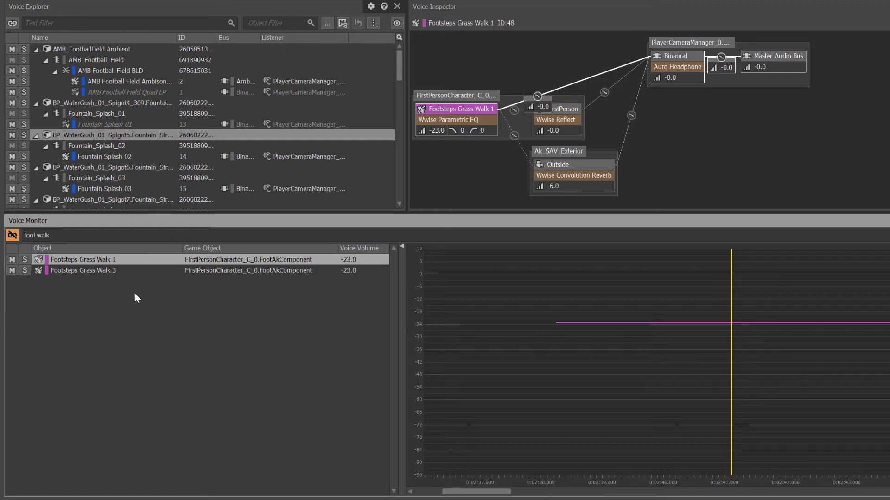
# Change the Voice Monitor filter to 'foot !walk' and inspect AMB Football Field Ambisonics LP.
pyautogui.click(38, 236)
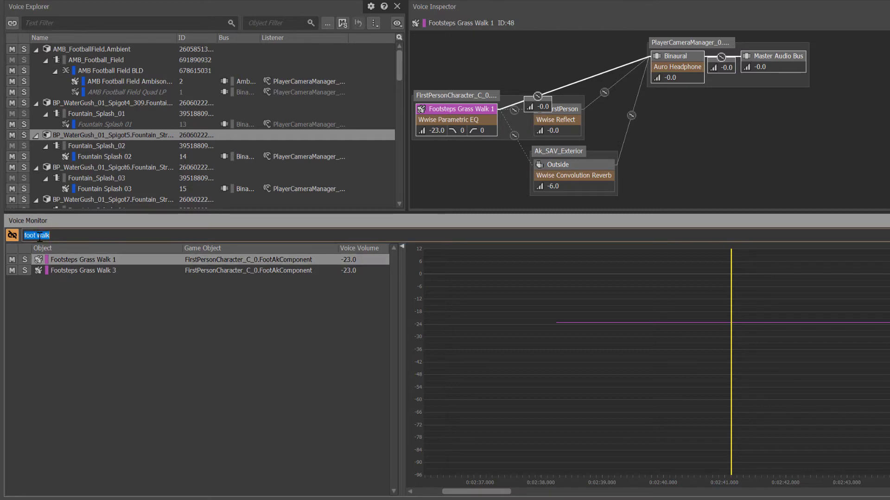
pyautogui.click(39, 236)
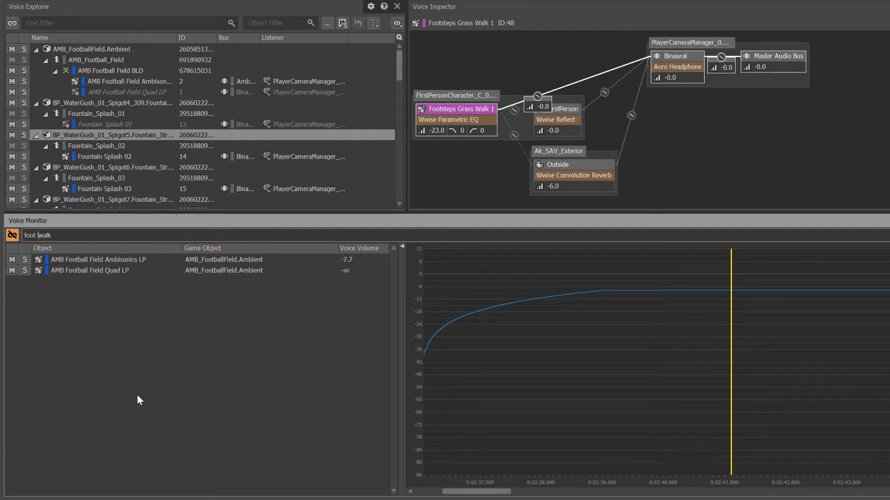
pyautogui.click(192, 260)
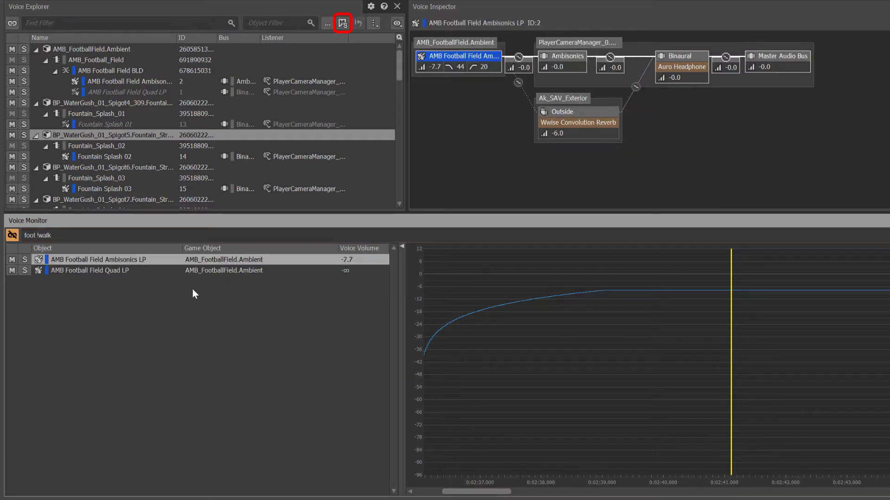
# Show only soloed voices, solo AMB Football Field Ambisonics LP, and select its BLD and LP tree rows.
pyautogui.click(343, 24)
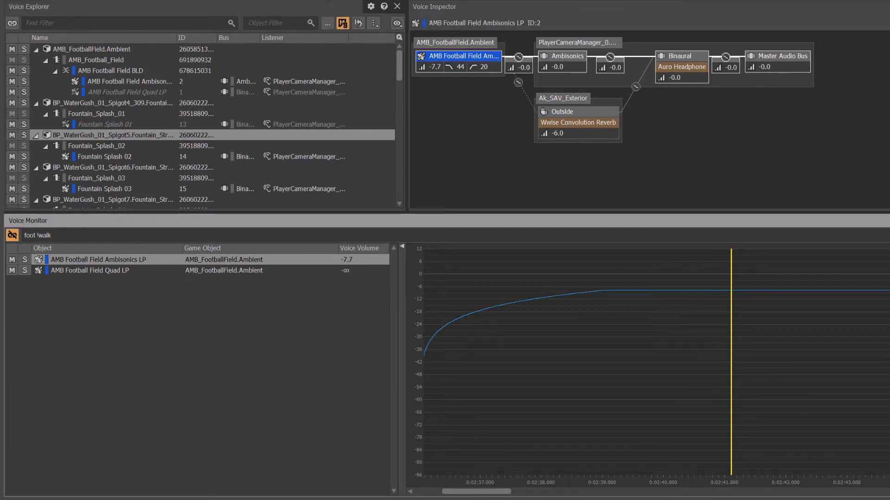
pyautogui.click(26, 260)
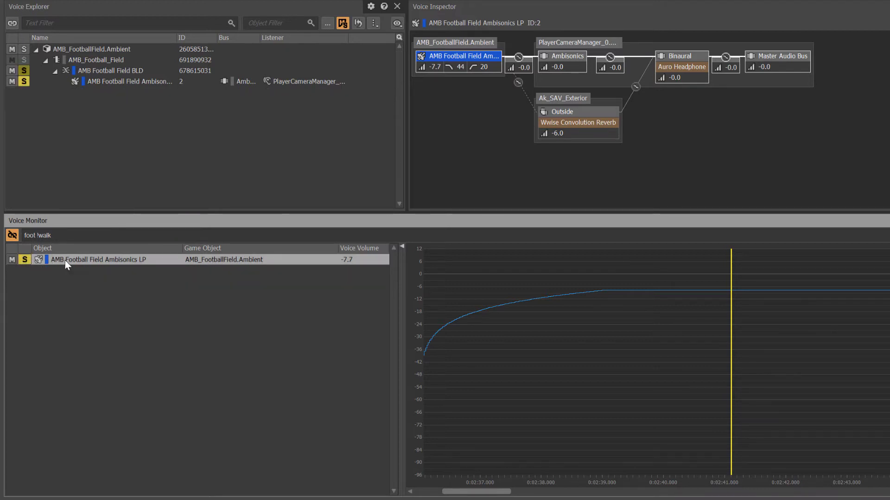
pyautogui.click(102, 71)
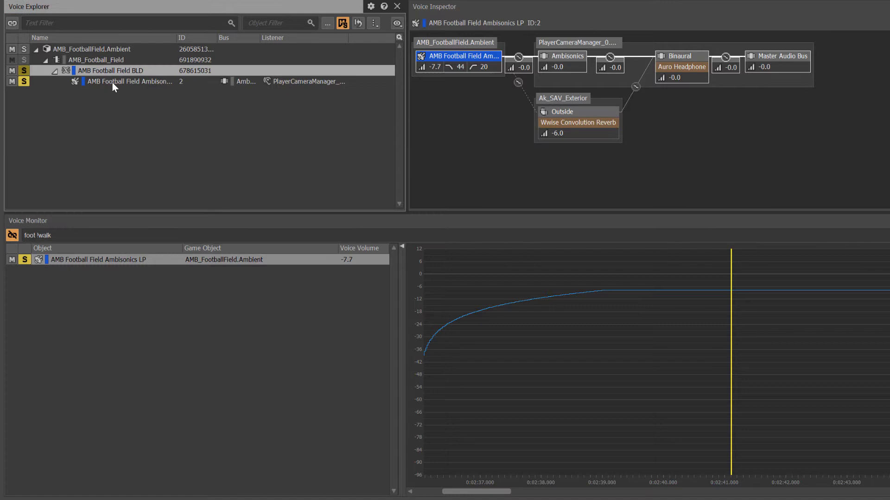
pyautogui.click(112, 82)
pyautogui.click(457, 67)
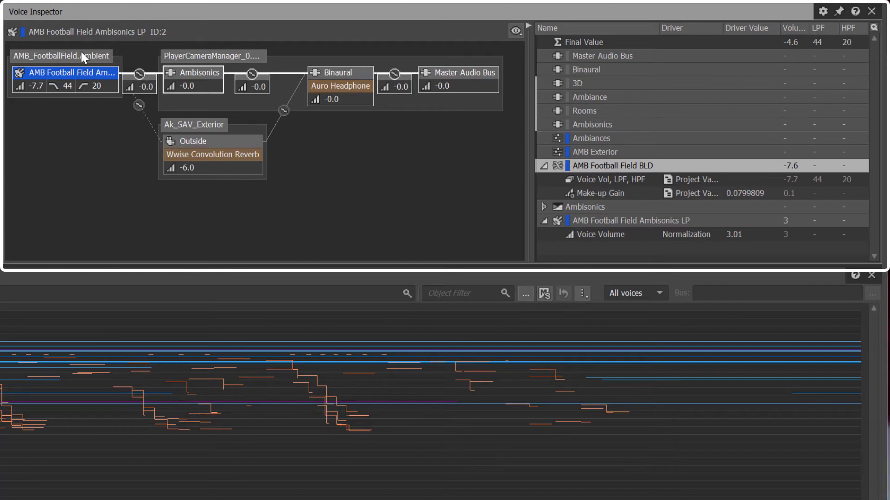
# Select the Master Audio Bus and Ambisonics bus nodes along the Ambisonics LP voice path.
pyautogui.click(57, 78)
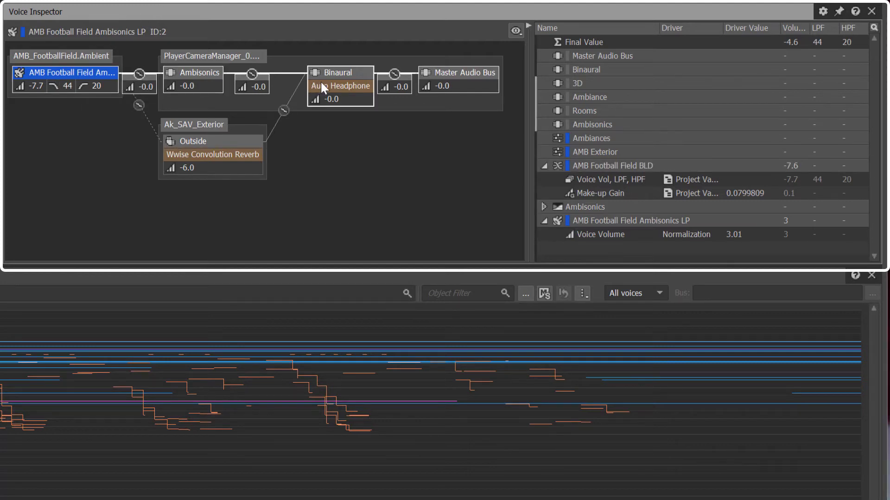
pyautogui.click(454, 82)
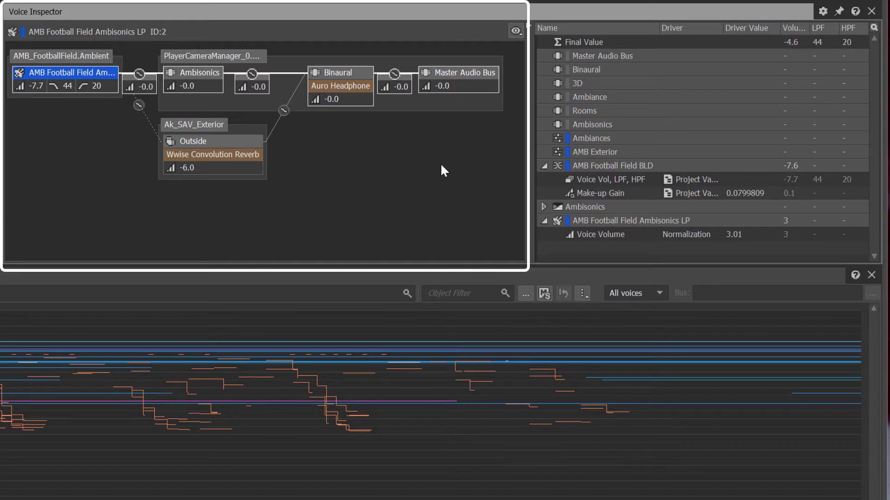
pyautogui.click(207, 79)
# Expand the Ambisonics contribution to show its Voice Volume of 100 and select the volume rows.
pyautogui.click(611, 44)
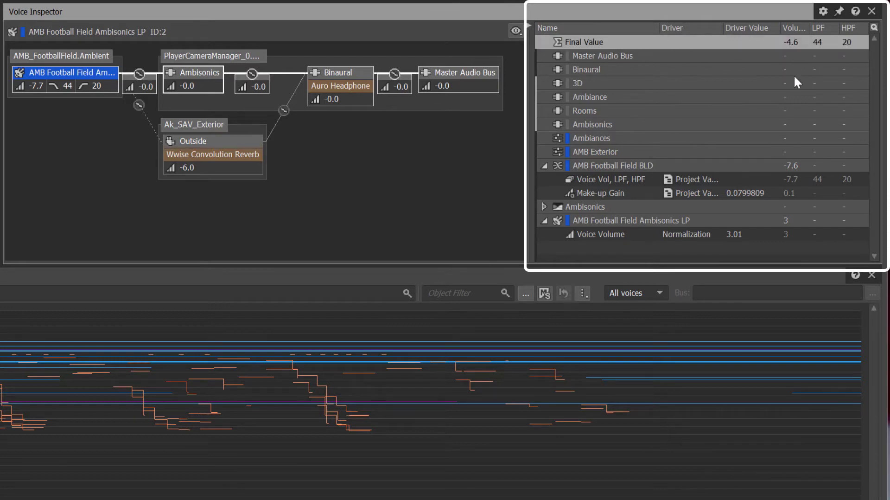
pyautogui.click(544, 207)
pyautogui.click(600, 247)
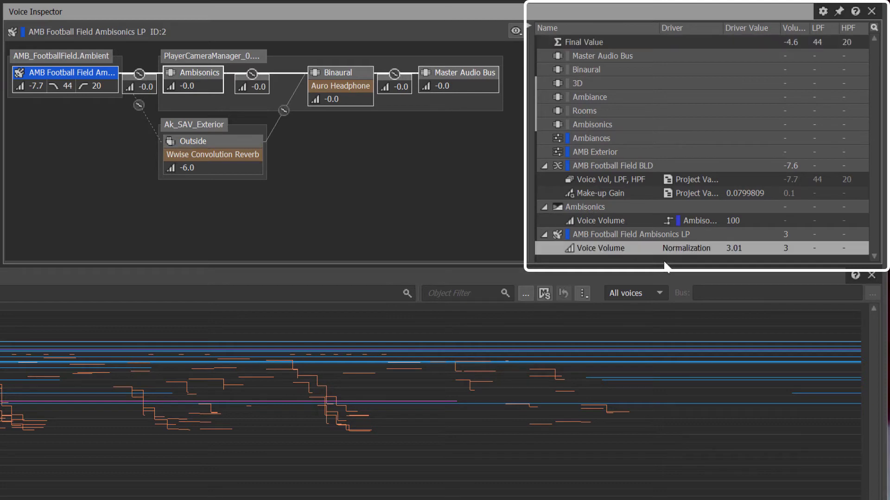
pyautogui.click(692, 183)
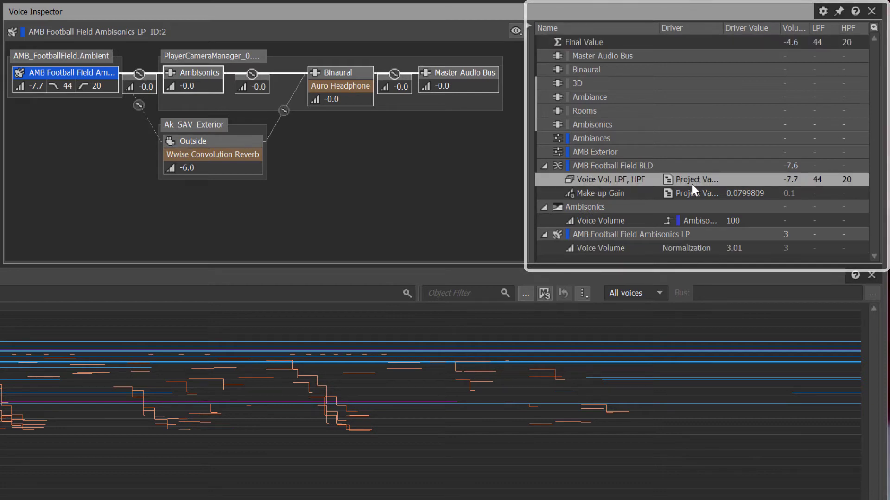
pyautogui.click(516, 31)
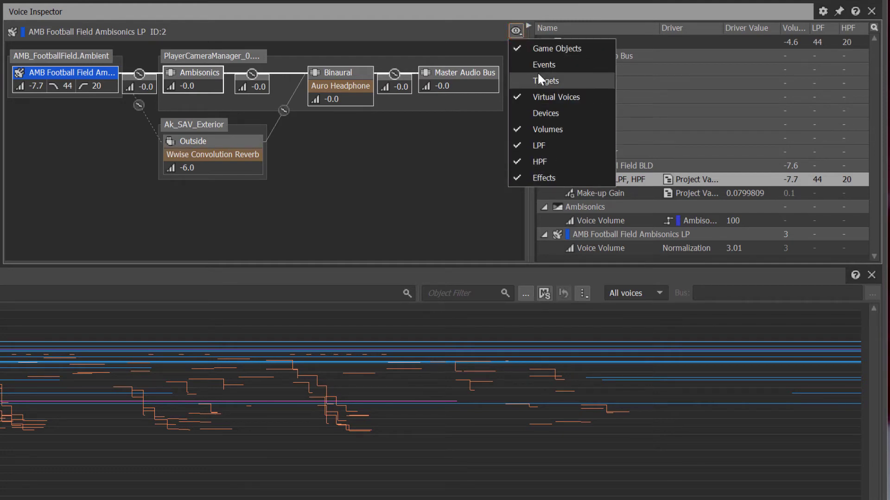
pyautogui.click(539, 178)
pyautogui.click(518, 28)
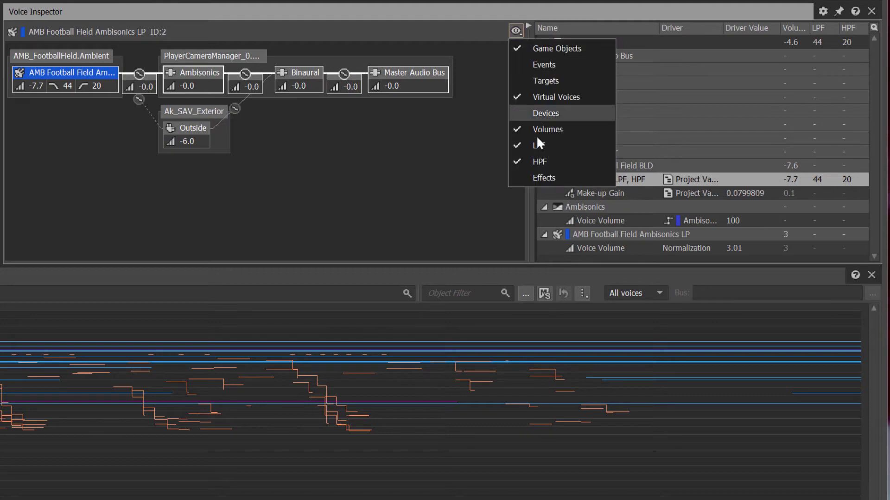
pyautogui.click(536, 177)
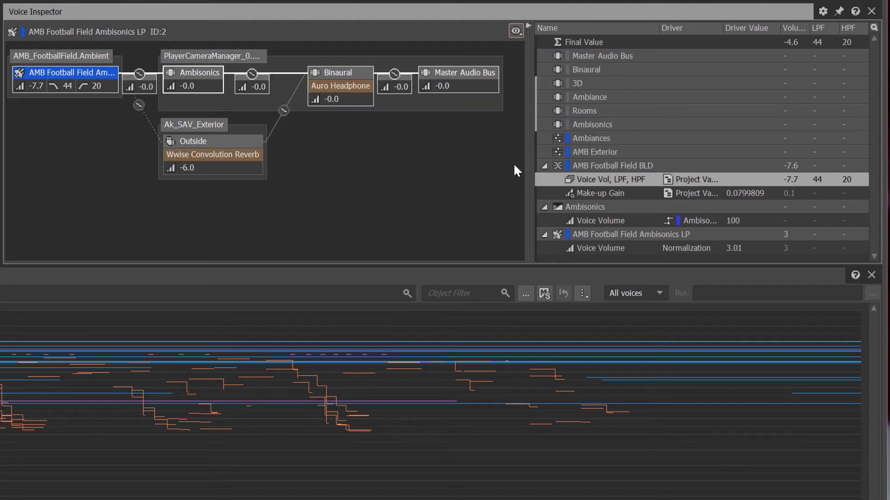
# Show the Outside bus contributions (final -25.6, AMB Exterior -15) and bring up AMB Exterior's Find in Project Explorer options.
pyautogui.click(235, 152)
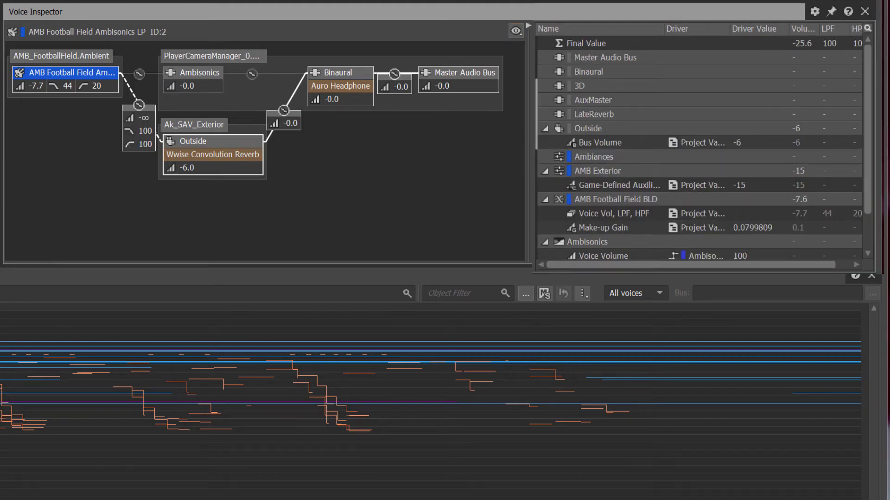
pyautogui.moveTo(867, 56); pyautogui.dragTo(872, 94)
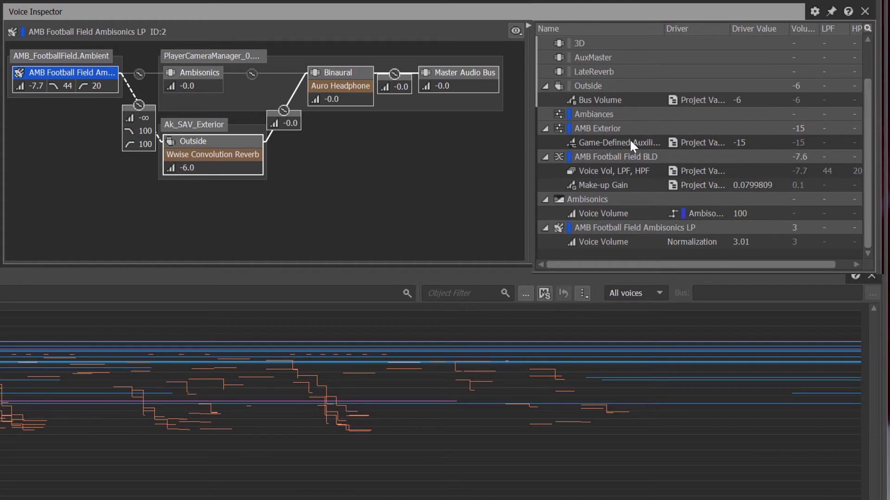
pyautogui.rightClick(619, 127)
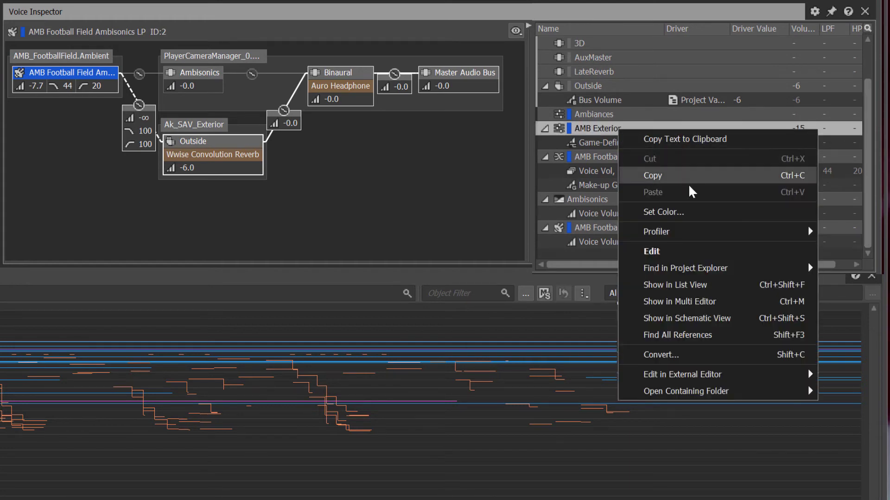
pyautogui.moveTo(705, 267)
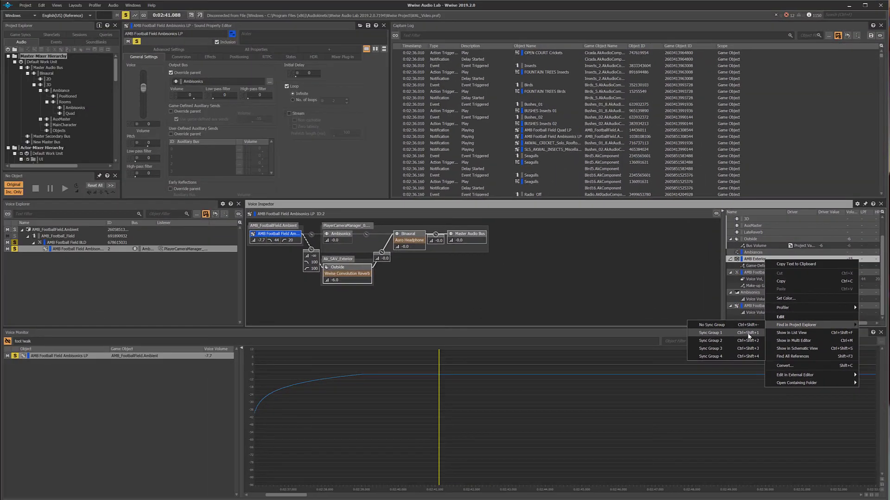
# Locate AMB Exterior in Project Explorer, then switch to the Game Object Profiler layout.
pyautogui.click(739, 330)
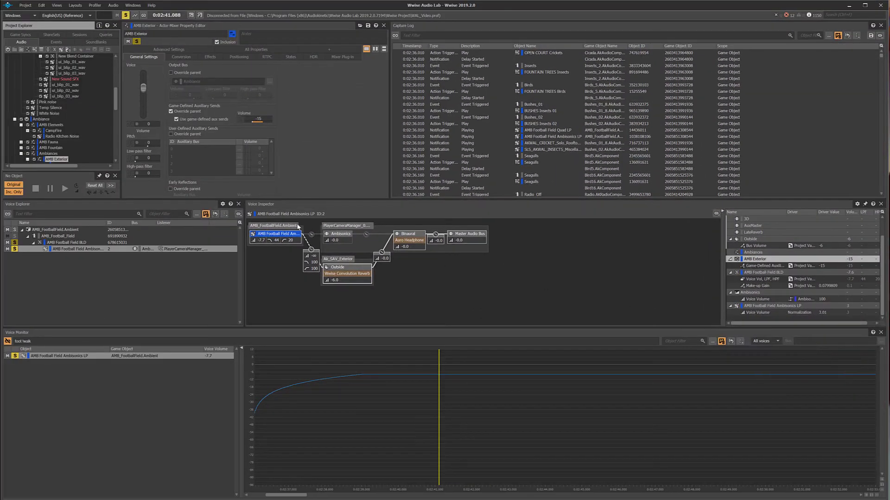
pyautogui.click(73, 8)
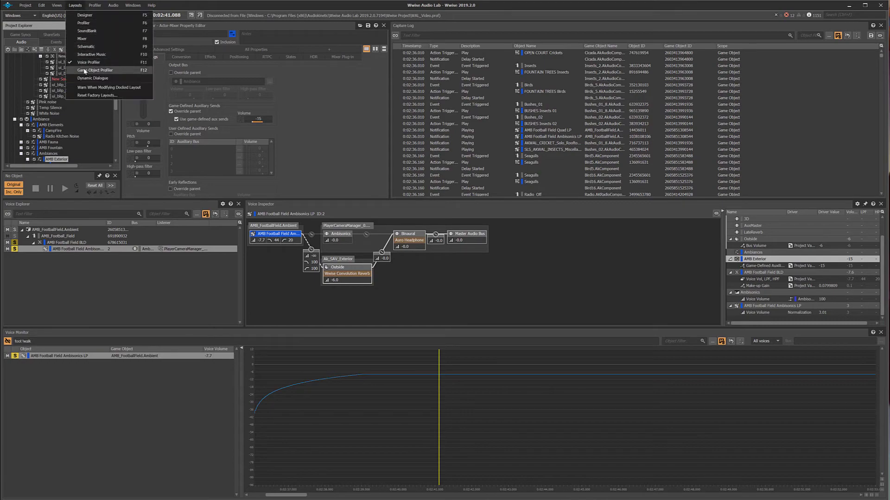
pyautogui.click(33, 68)
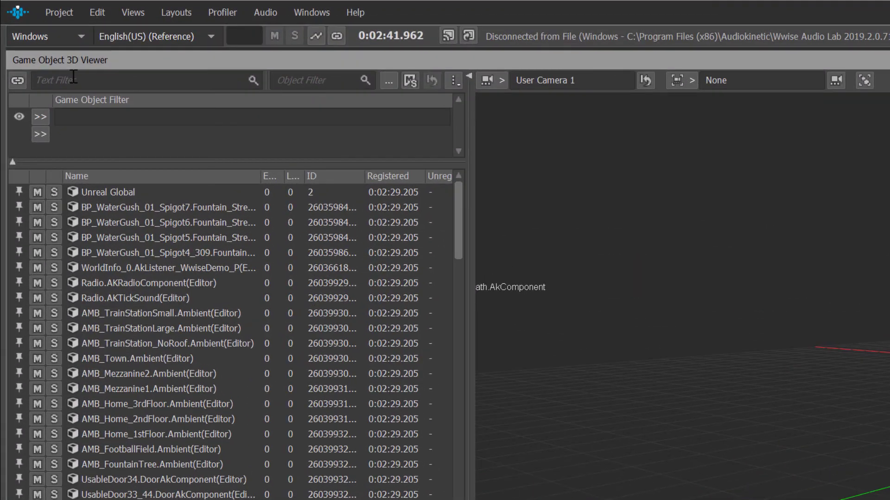
# Filter the Game Object 3D Viewer list by '*projectile*' and pin two projectile objects.
pyautogui.click(31, 35)
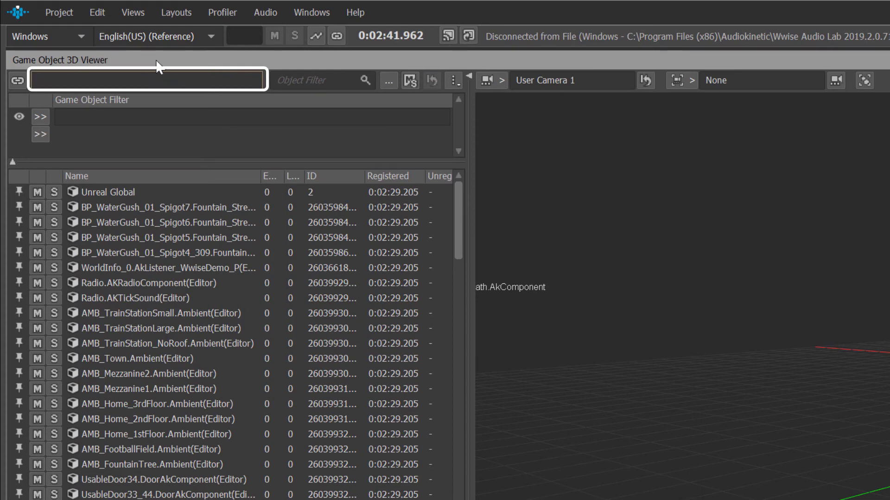
pyautogui.write('*p')
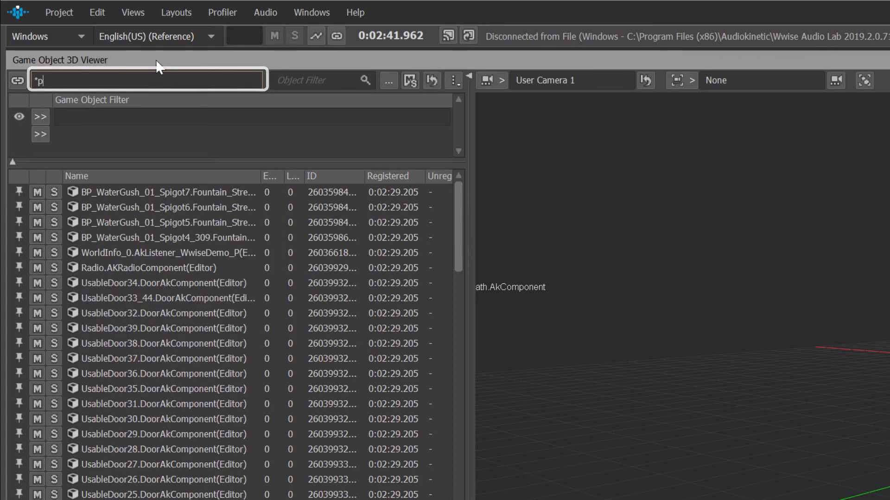
pyautogui.write('rojectil')
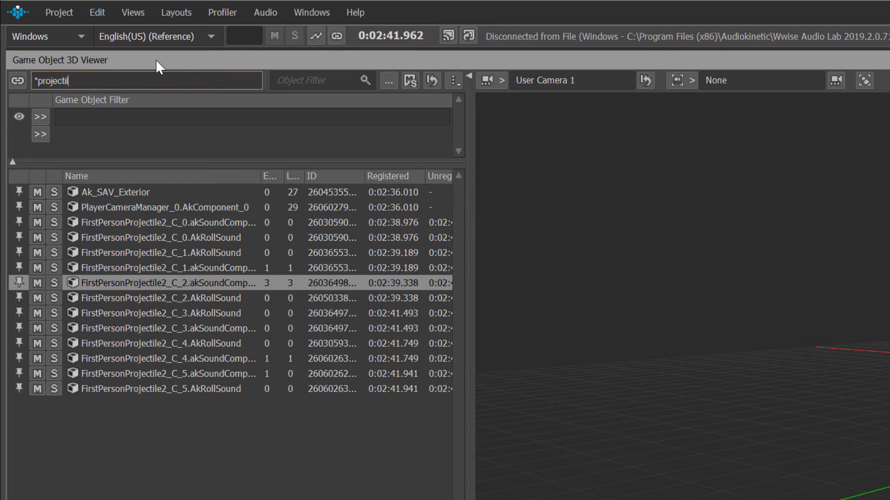
pyautogui.write('e*')
pyautogui.click(152, 223)
pyautogui.click(173, 390)
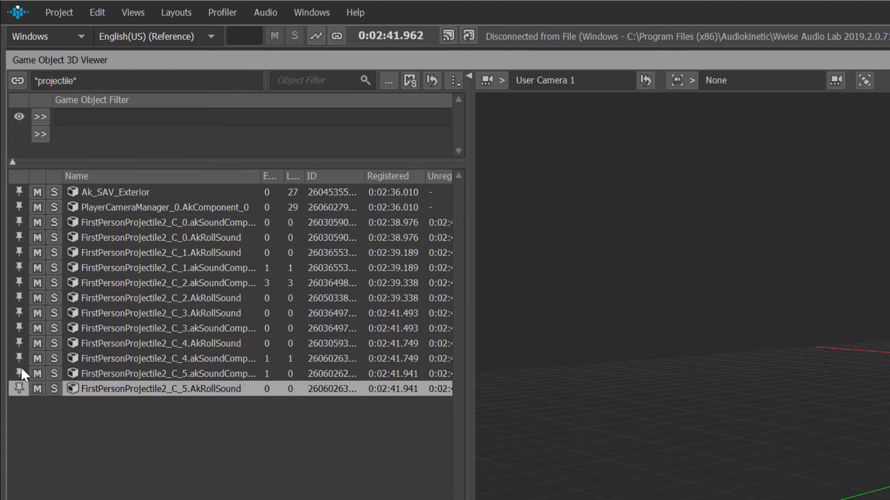
# Scrub the profiling time back to 0:02:41.557 and select both greyed-out pinned C_4 rows.
pyautogui.click(18, 343)
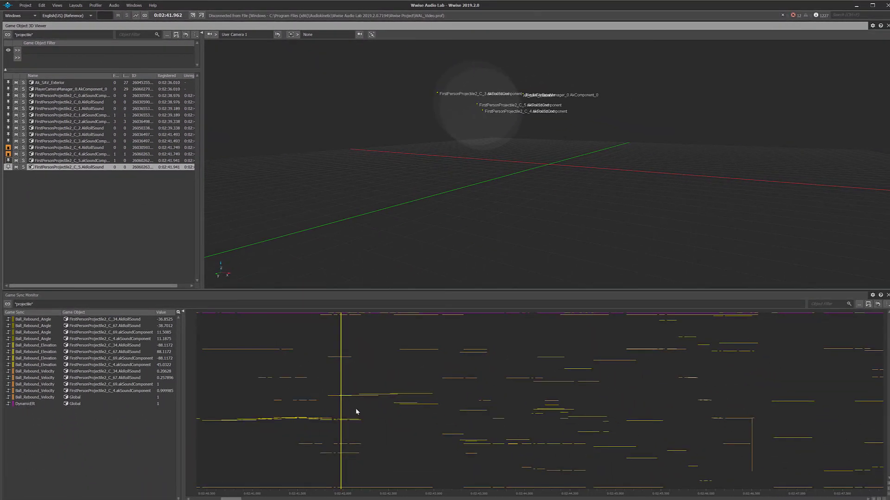
pyautogui.click(350, 405)
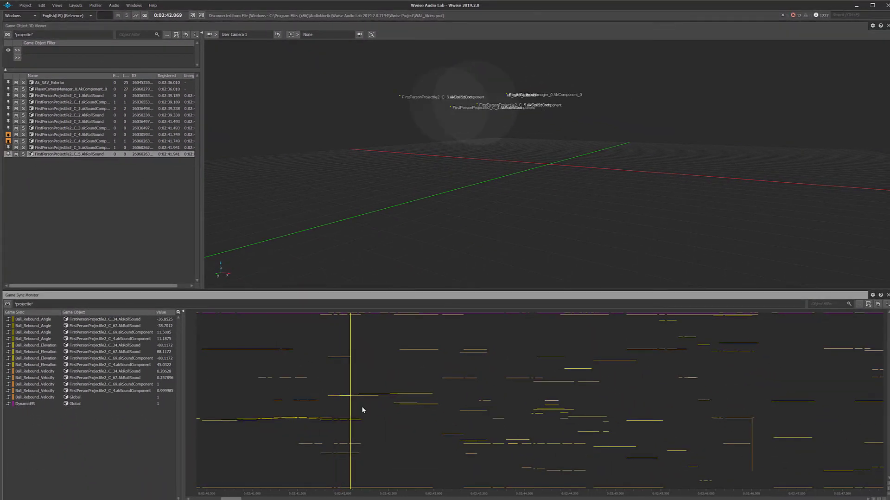
pyautogui.moveTo(363, 410); pyautogui.dragTo(310, 407)
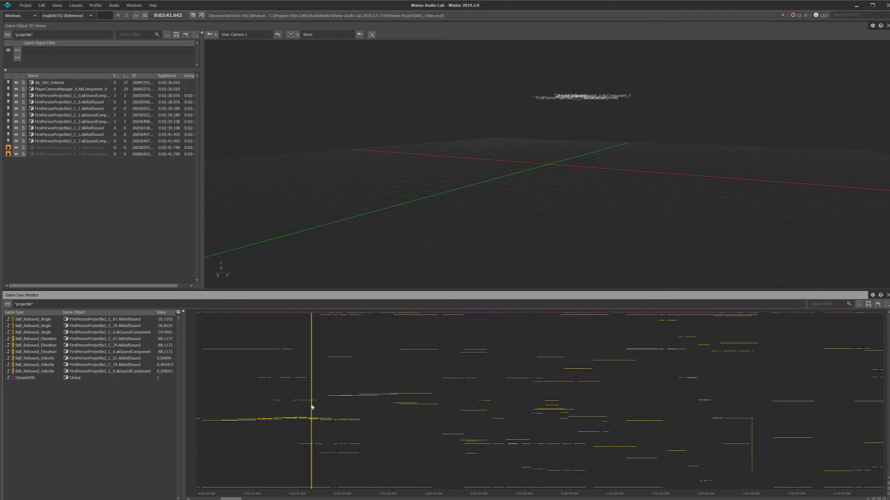
pyautogui.click(325, 407)
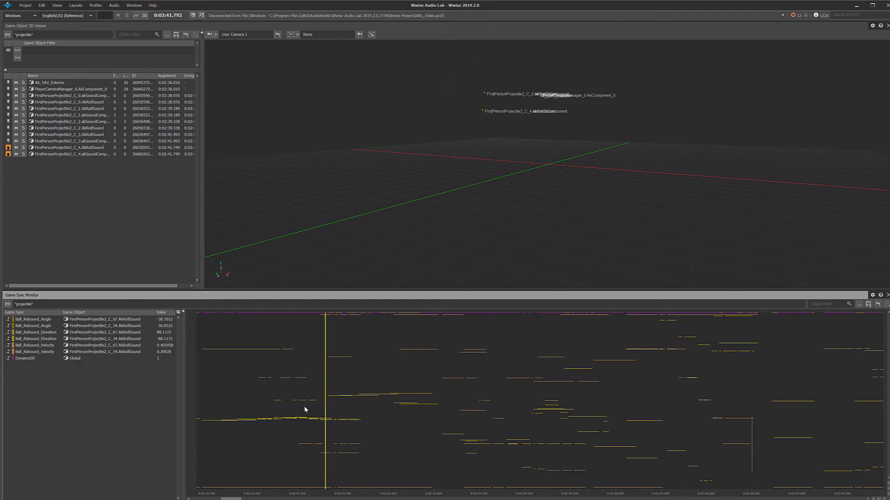
pyautogui.click(305, 409)
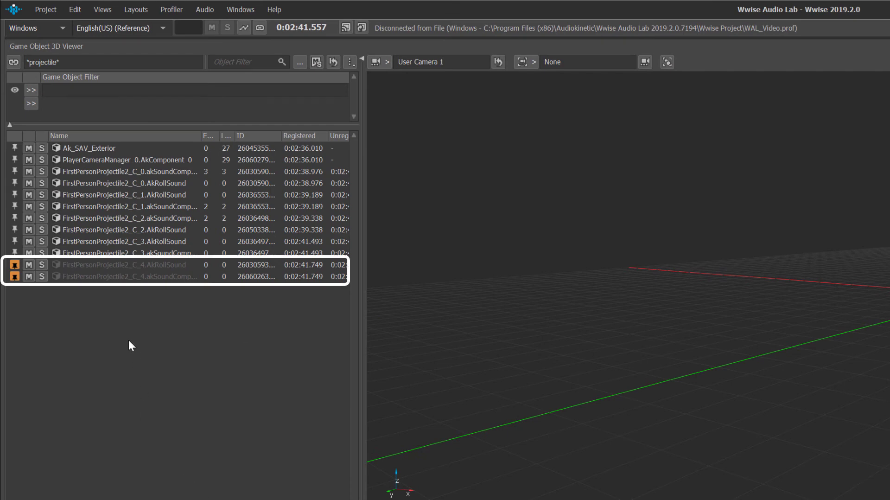
pyautogui.click(140, 278)
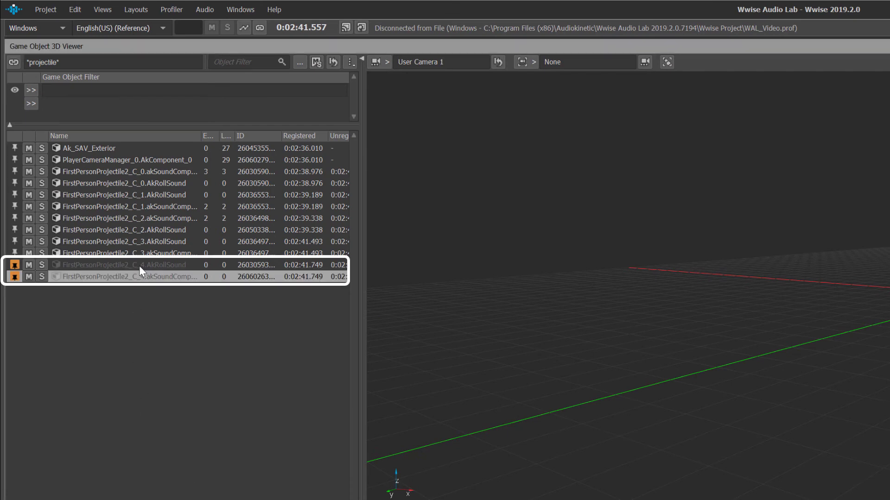
pyautogui.keyDown('shift'); pyautogui.click(139, 265); pyautogui.keyUp('shift')
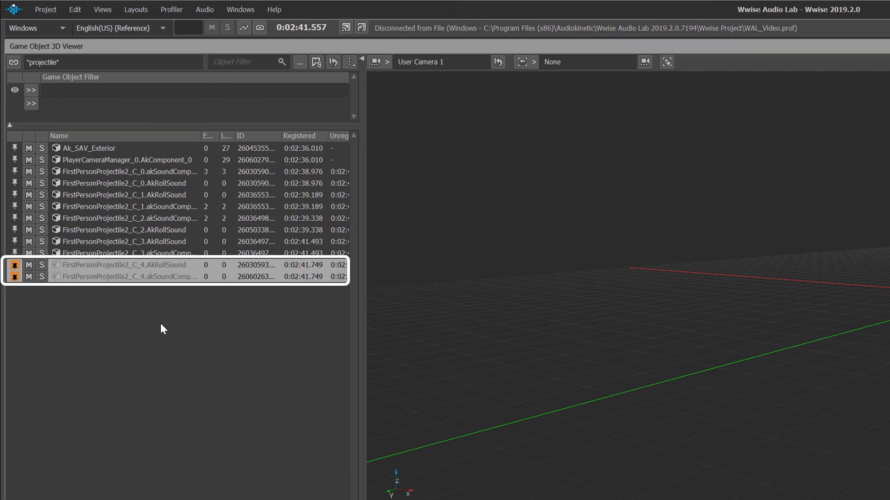
# Deselect the C_4 rows, move *projectile* from the Text Filter into a Game Object Filter, and enable it.
pyautogui.click(166, 357)
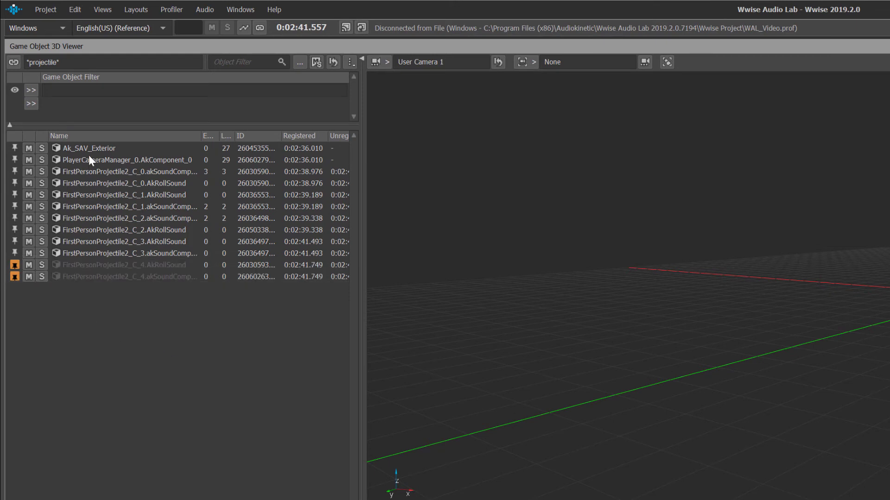
pyautogui.click(82, 90)
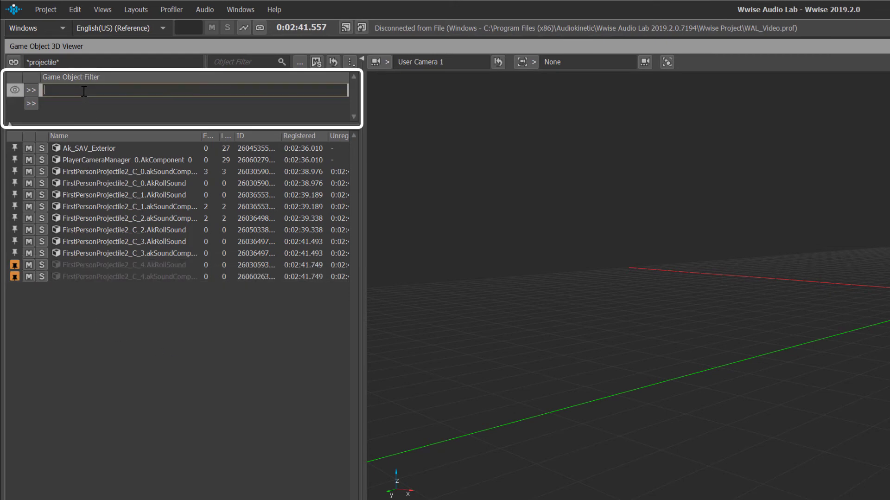
pyautogui.click(86, 61)
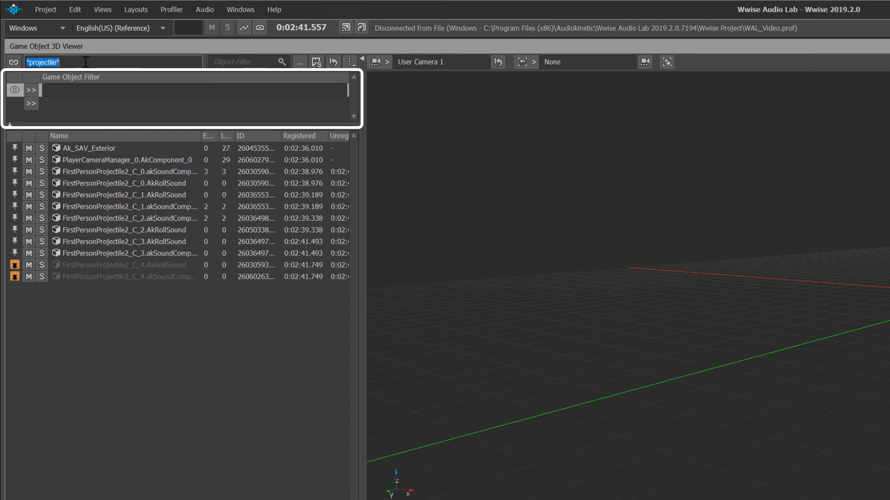
pyautogui.hotkey('ctrl', 'x')
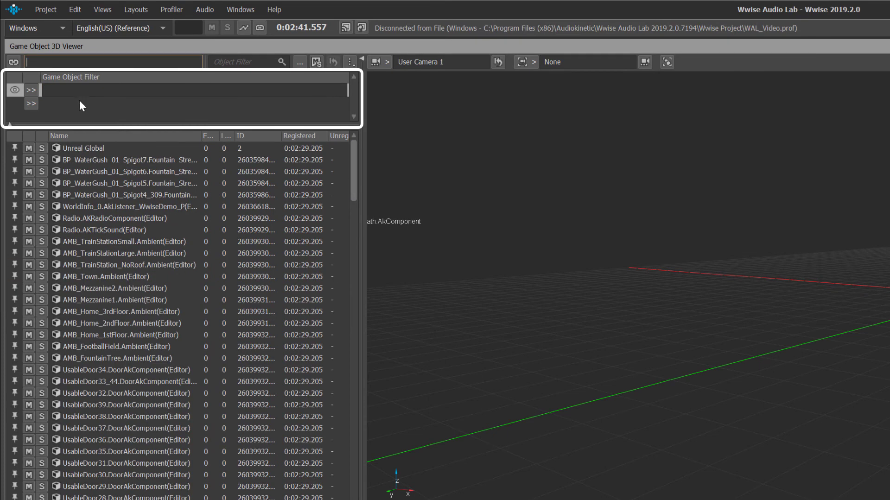
pyautogui.click(79, 89)
pyautogui.hotkey('ctrl', 'v')
pyautogui.click(80, 110)
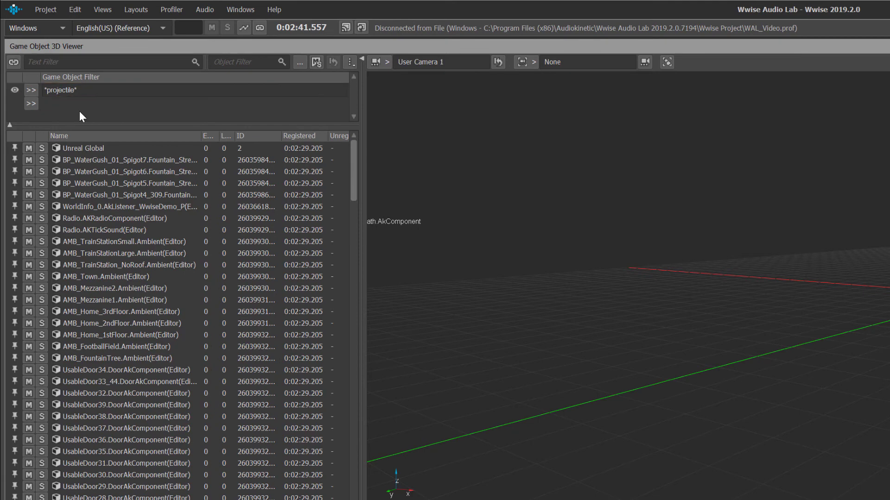
pyautogui.click(16, 90)
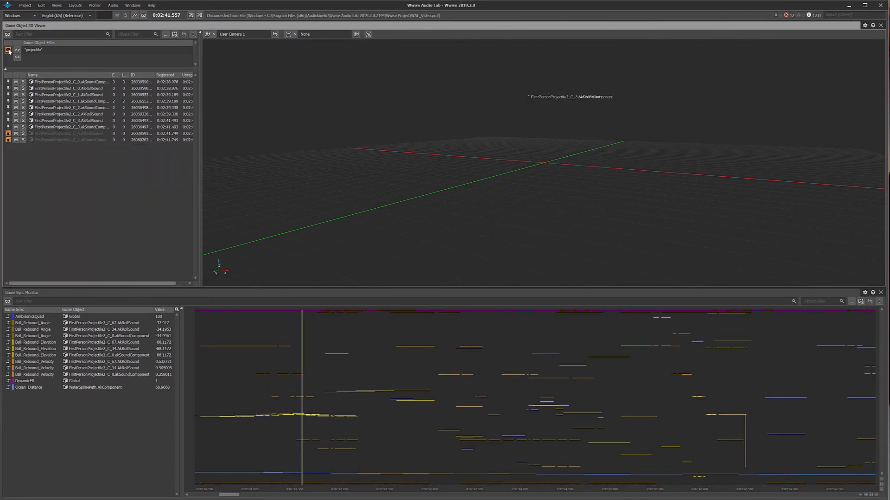
# Disable the *projectile* Game Object Filter so all game objects are listed again.
pyautogui.click(9, 50)
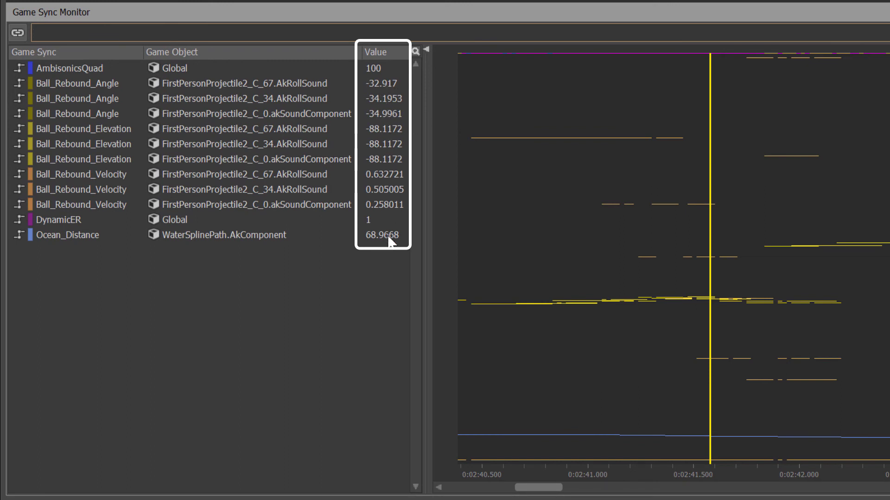
pyautogui.moveTo(697, 302)
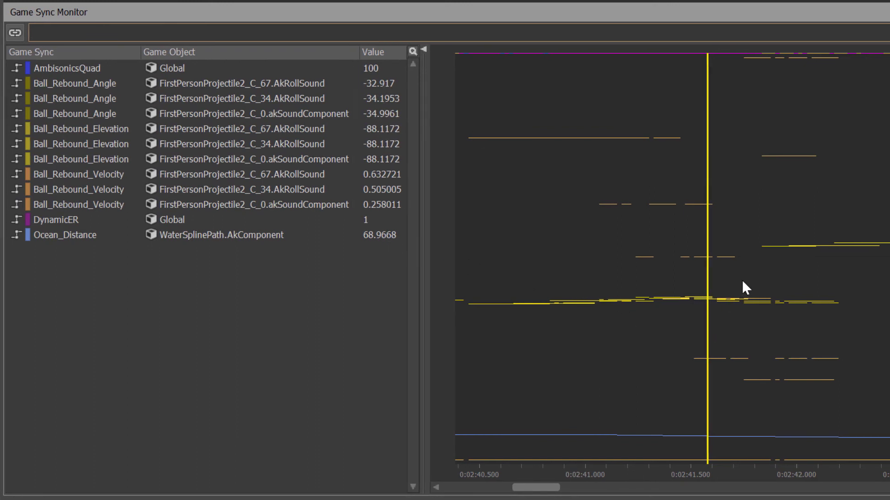